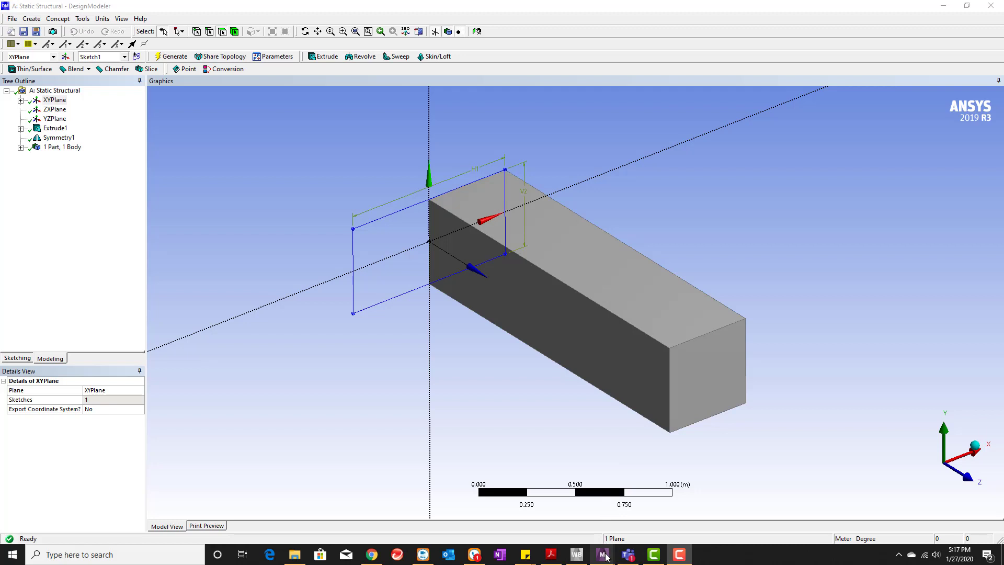
{"action": "mouse_move", "coordinate": [602, 555]}
{"action": "left_click", "coordinate": [537, 509]}
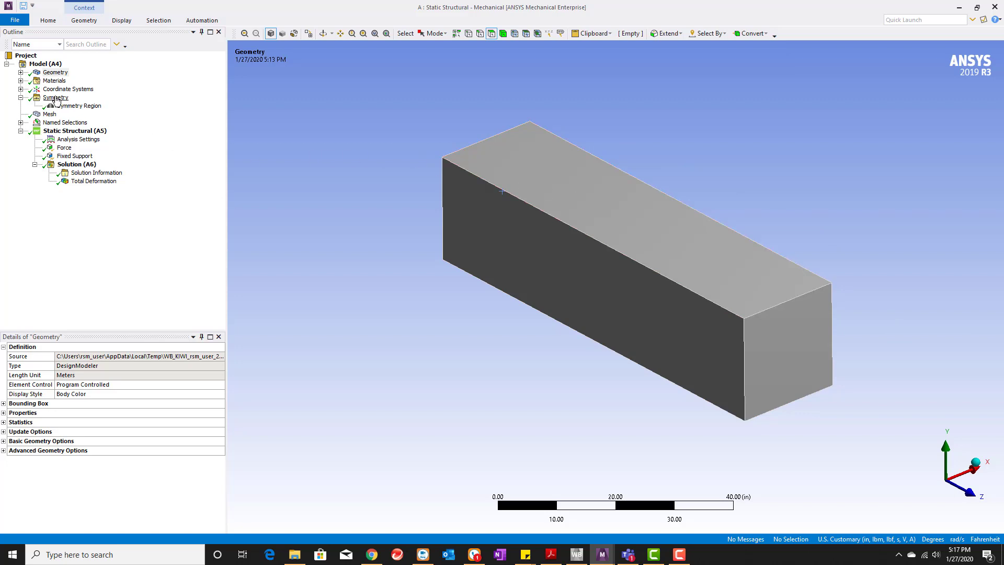
Step: Select Symmetry to review Graphical Expansion 1: 2 repeats, Half method, ΔX 1e-006 in
{"action": "left_click", "coordinate": [55, 99]}
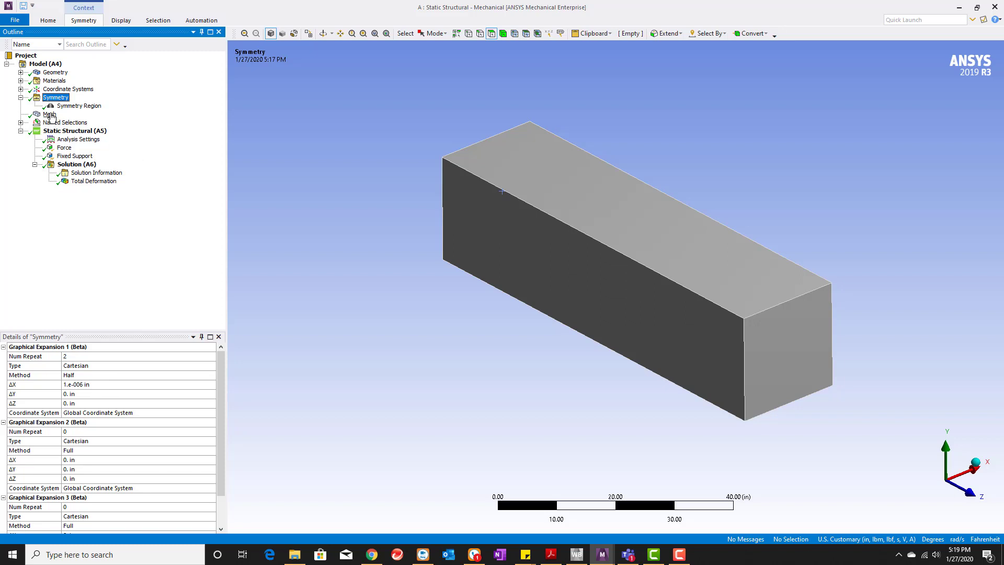
Step: Display the hexahedral mesh covering the full expanded brick
{"action": "left_click", "coordinate": [50, 116]}
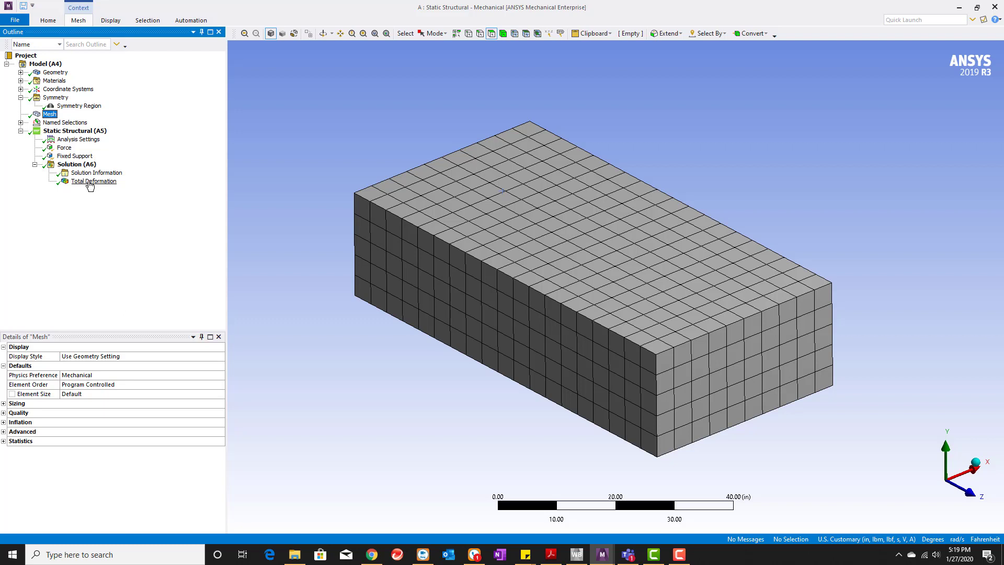
Step: View Total Deformation contours on the full brick (max ~6.95e-6 in), then reselect Symmetry
{"action": "left_click", "coordinate": [90, 182]}
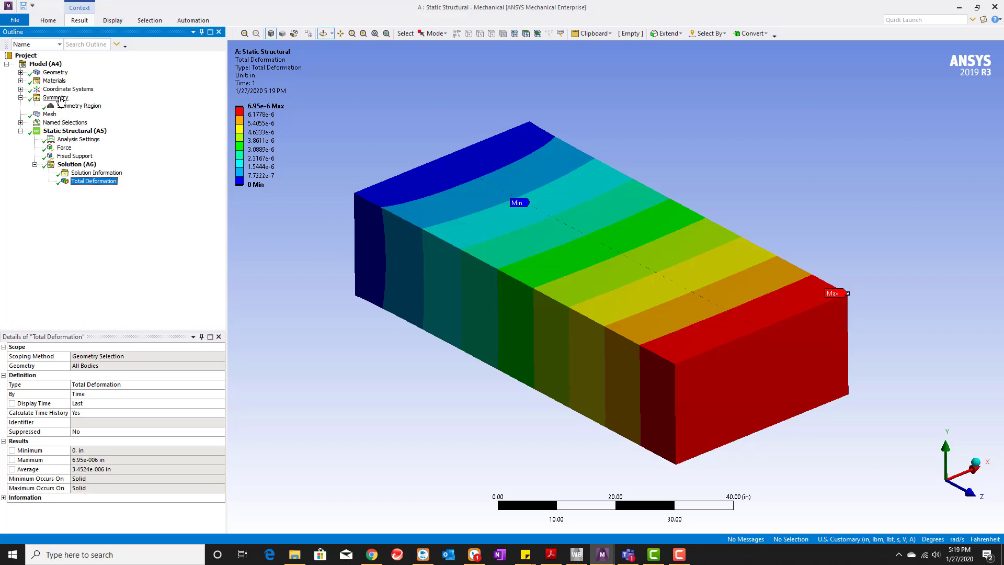
{"action": "left_click", "coordinate": [58, 99]}
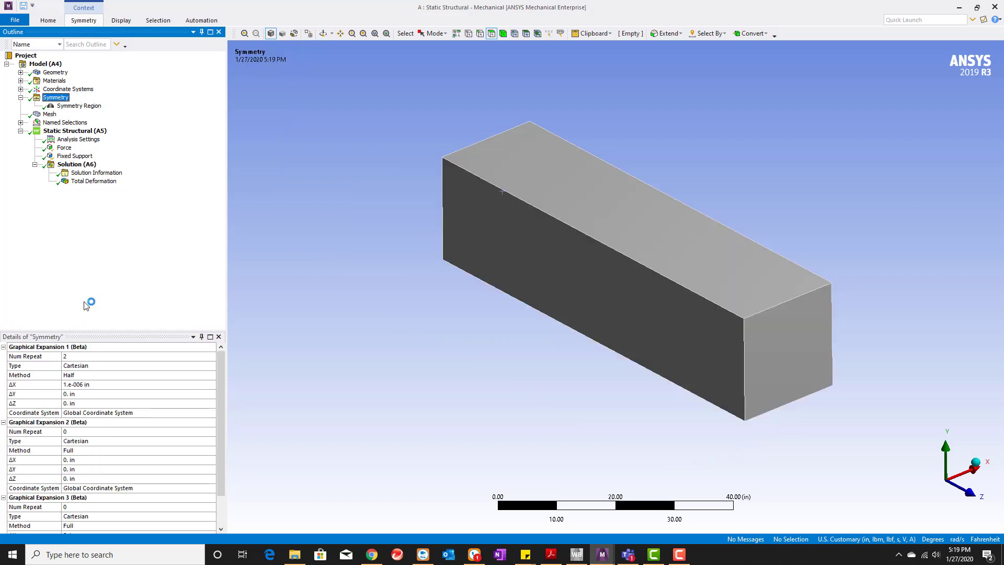